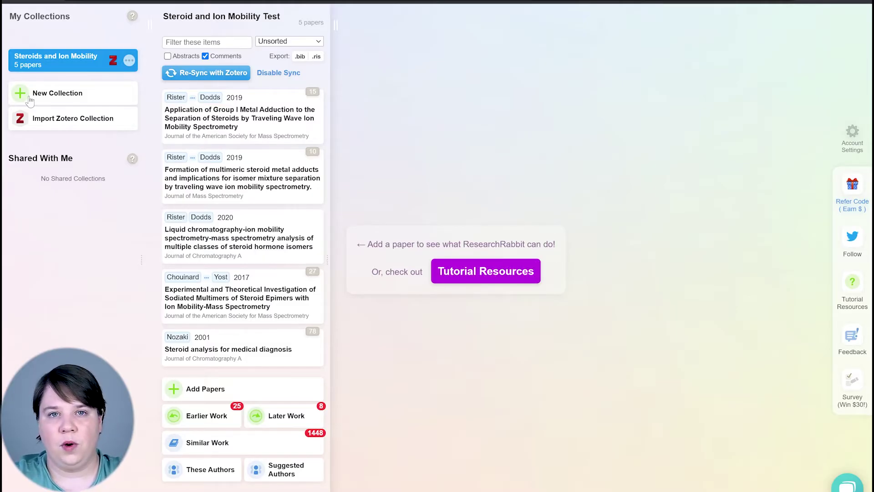
- Create a new collection named 'YT Steroids and Ion Mobility' and open its Add Papers search
left_click(29, 97)
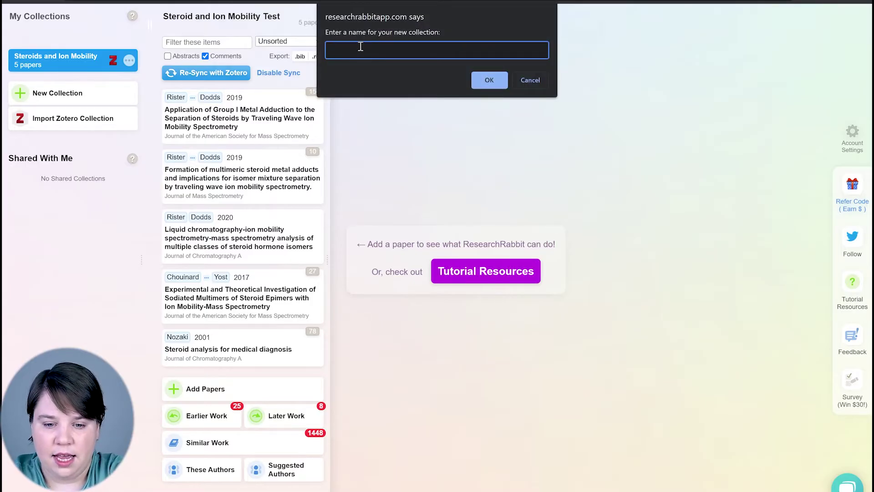
type("YT ")
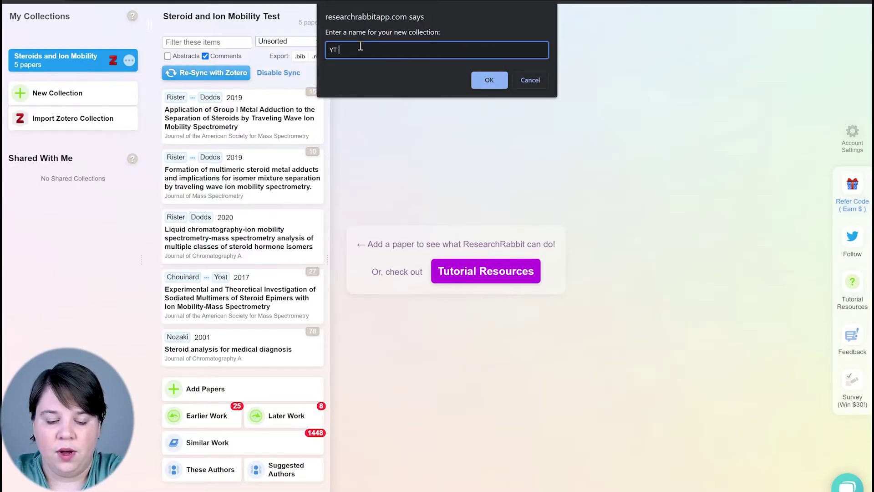
type("Steroids")
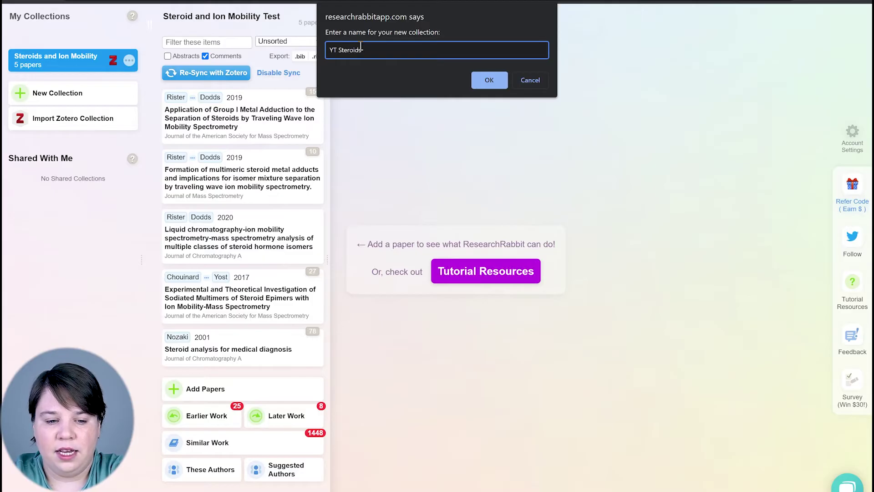
type(" and Ion Mobility")
left_click(495, 82)
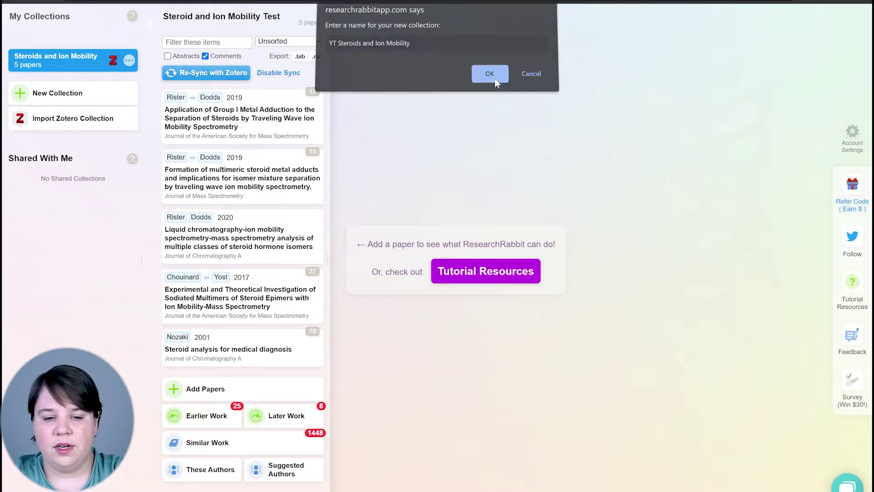
left_click(65, 61)
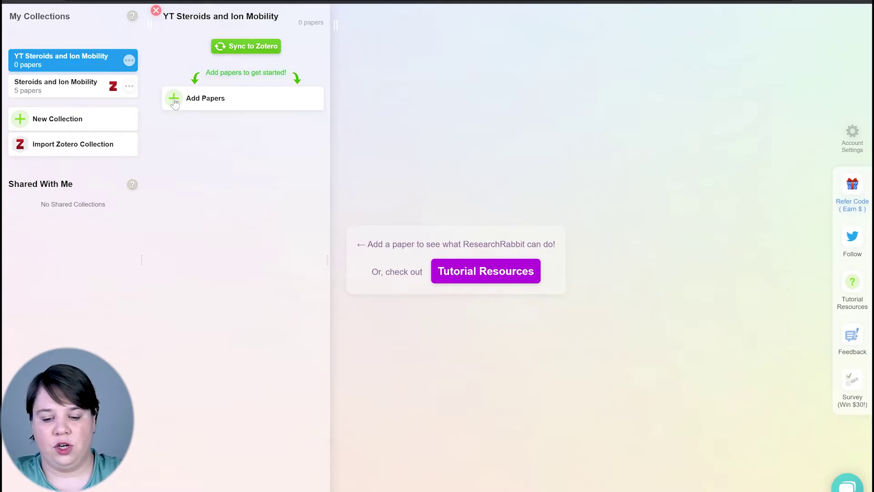
left_click(172, 101)
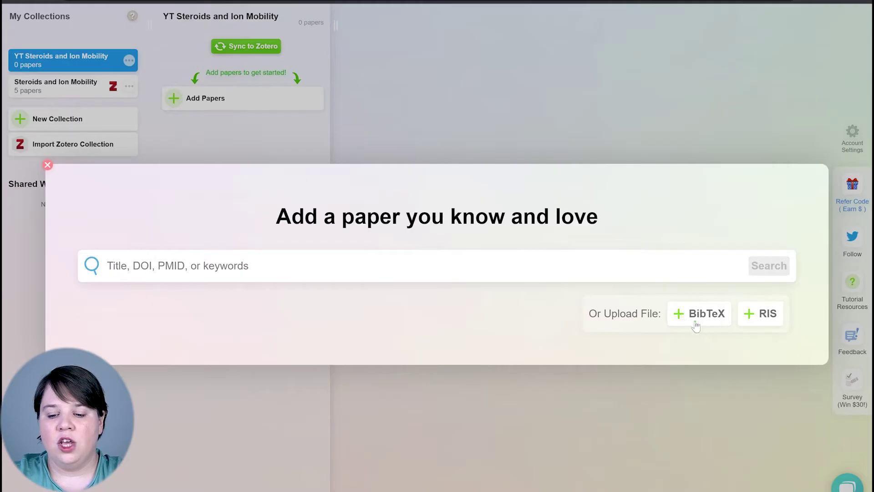
- Search for papers matching 'Steroid and ion Mobility'
type("Steroid ")
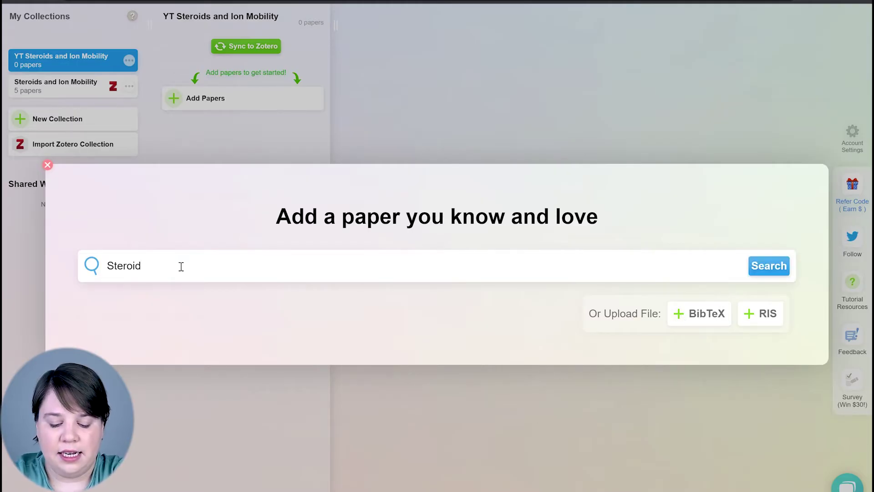
type("and ion Mob")
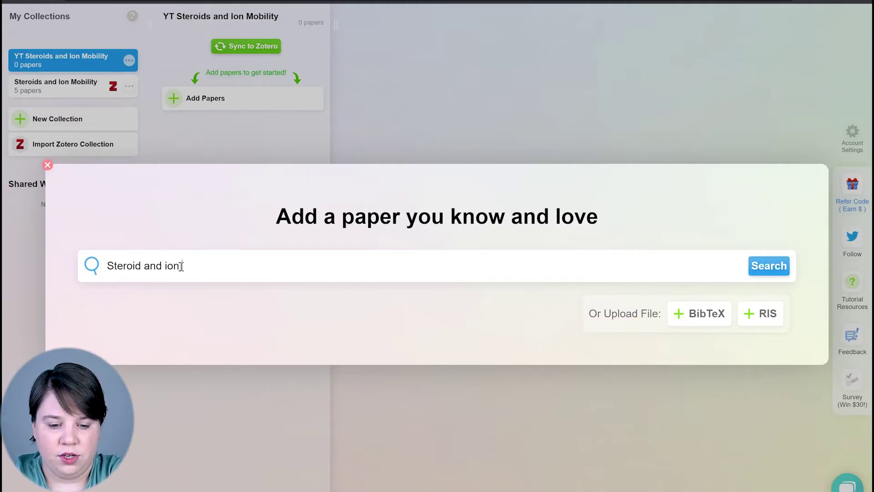
type("ility")
key("Return")
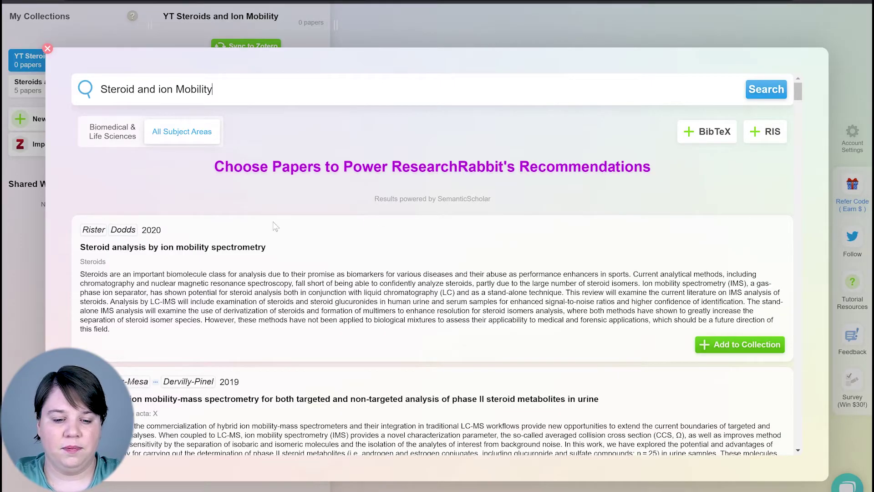
- Add the Rister 2020, Rister 2019 and Hernández-Mesa 2019 papers to the collection, then close the results
scroll(217, 319, "down", 3)
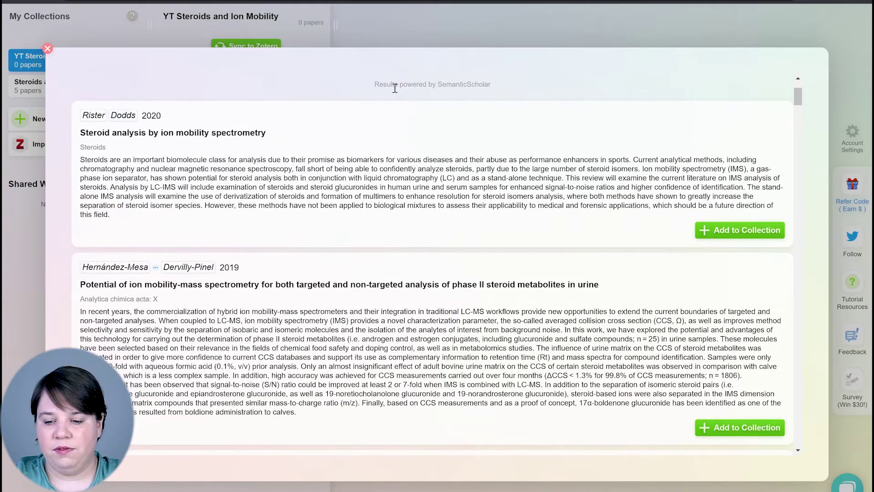
left_click(724, 231)
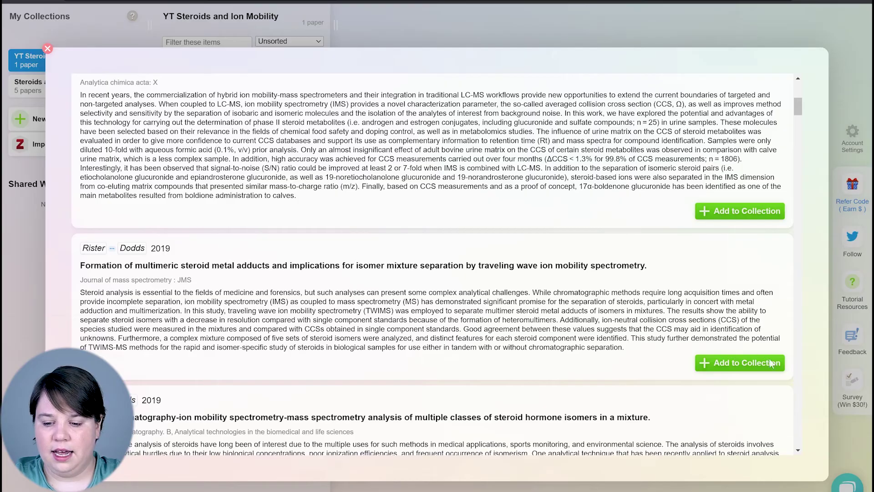
left_click(754, 368)
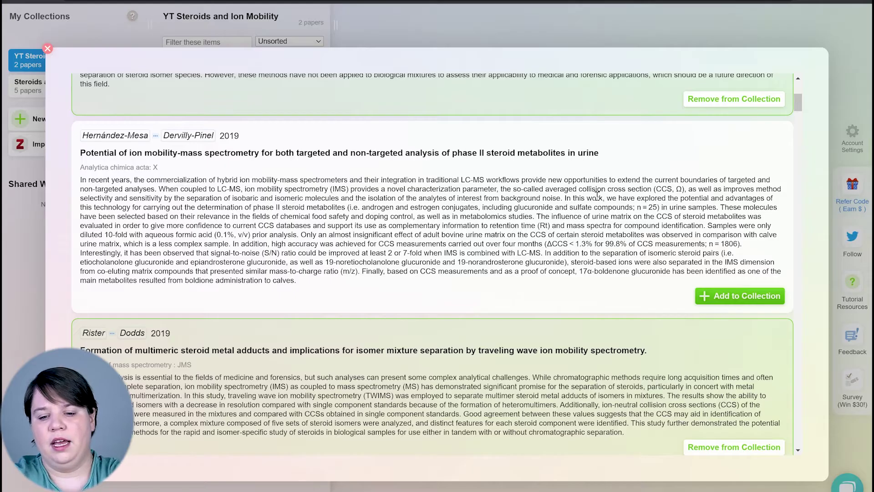
left_click(738, 297)
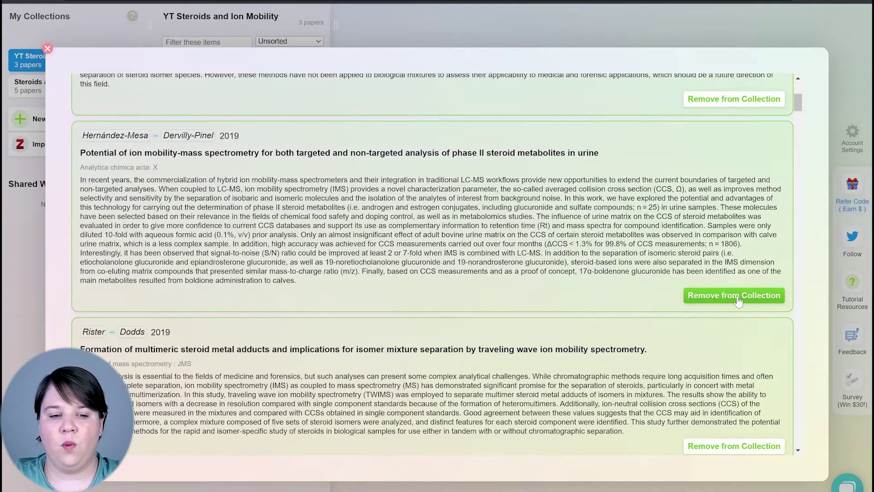
left_click(48, 50)
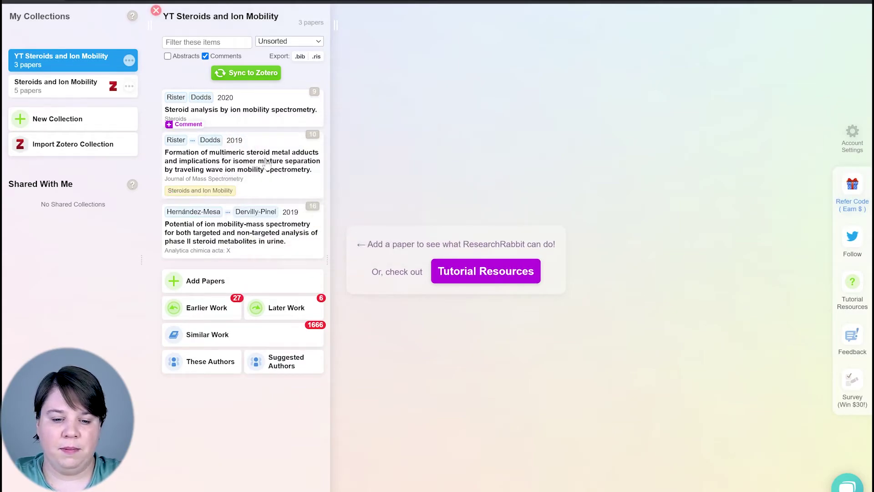
mouse_move(259, 244)
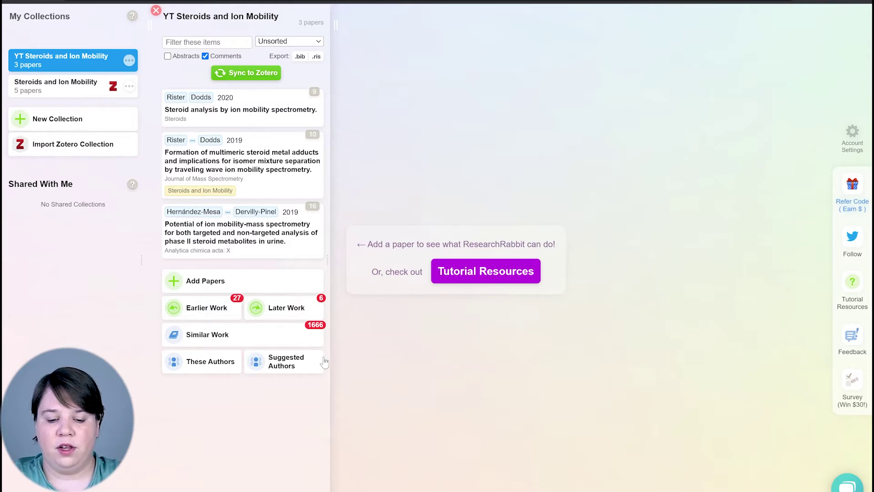
left_click(184, 313)
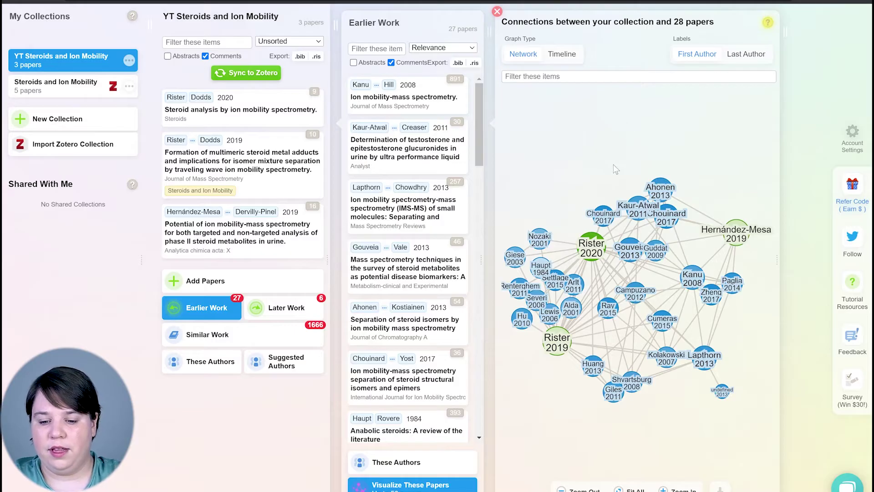
- Inspect paper nodes in the Earlier Work network graph, including Kaur-Atwal 2011
mouse_move(542, 242)
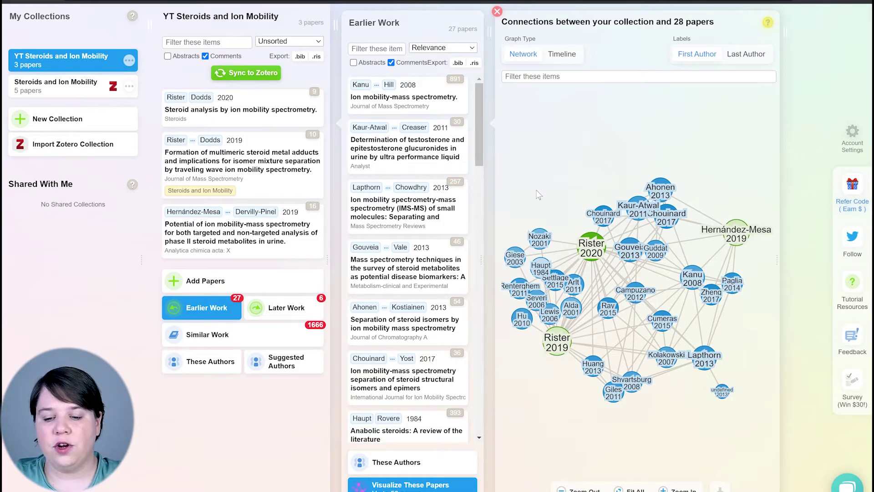
mouse_move(552, 348)
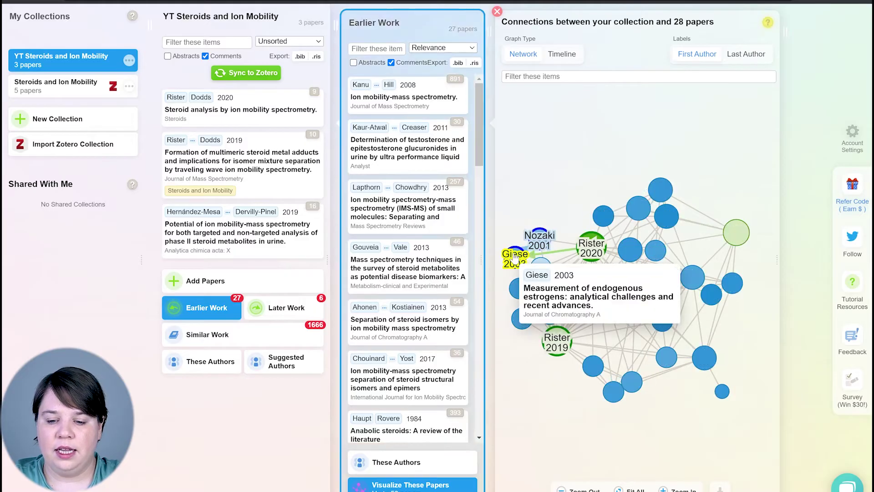
- Add the Kaur-Atwal 2011 testosterone glucuronide paper to the collection and label nodes by last author
left_click(638, 216)
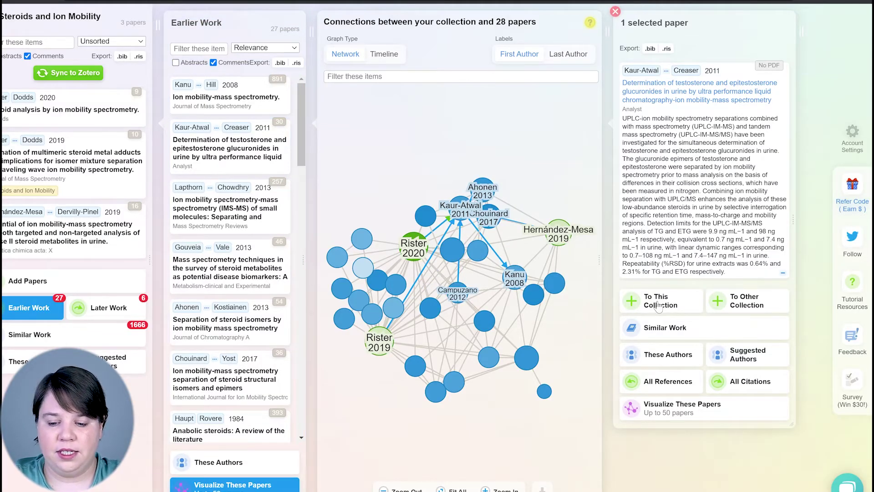
left_click(658, 307)
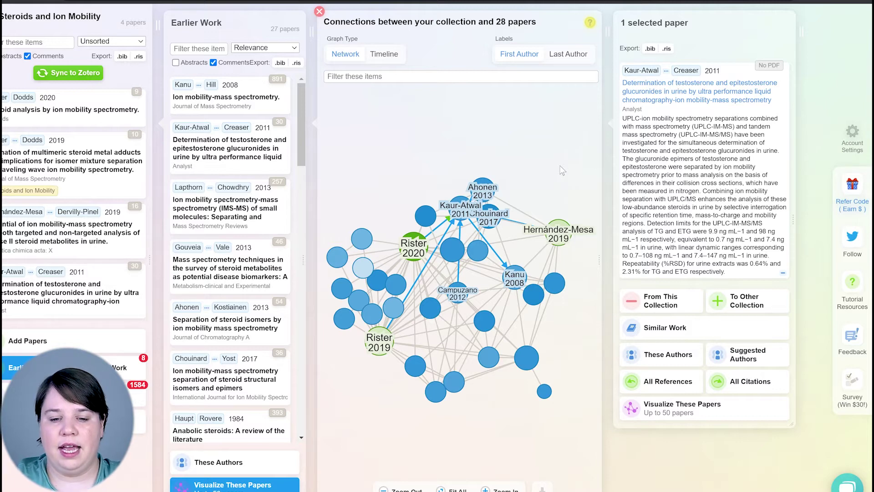
left_click(569, 55)
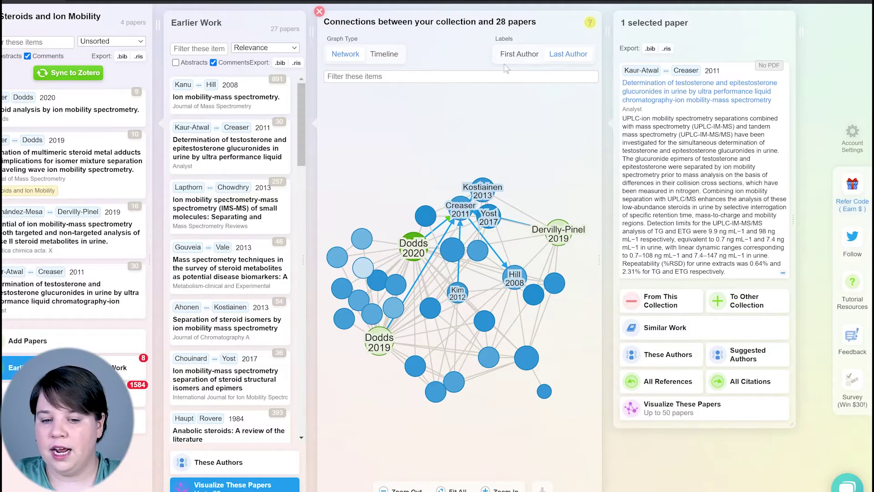
- Switch the graph to a Timeline layout, then close the Earlier Work panels
left_click(383, 55)
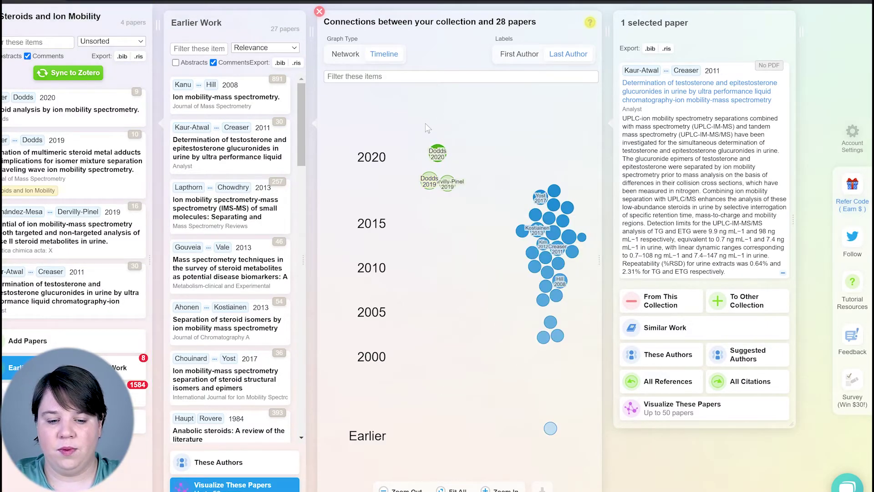
mouse_move(166, 17)
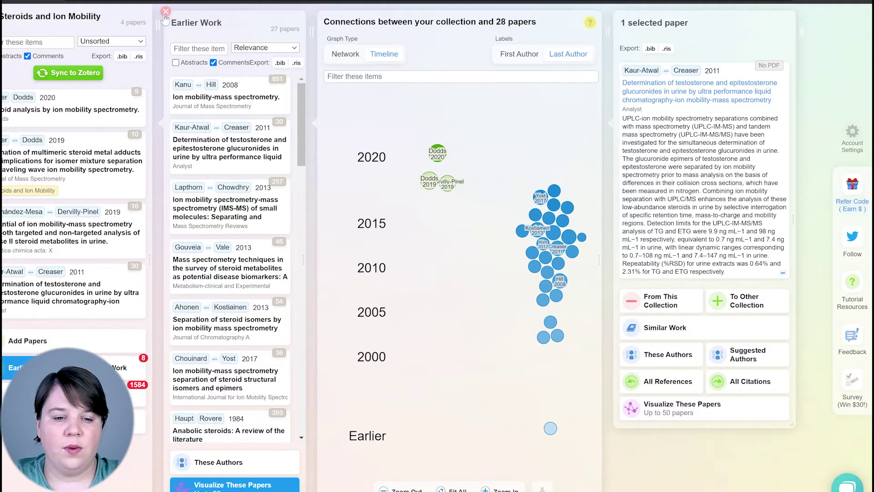
left_click(166, 12)
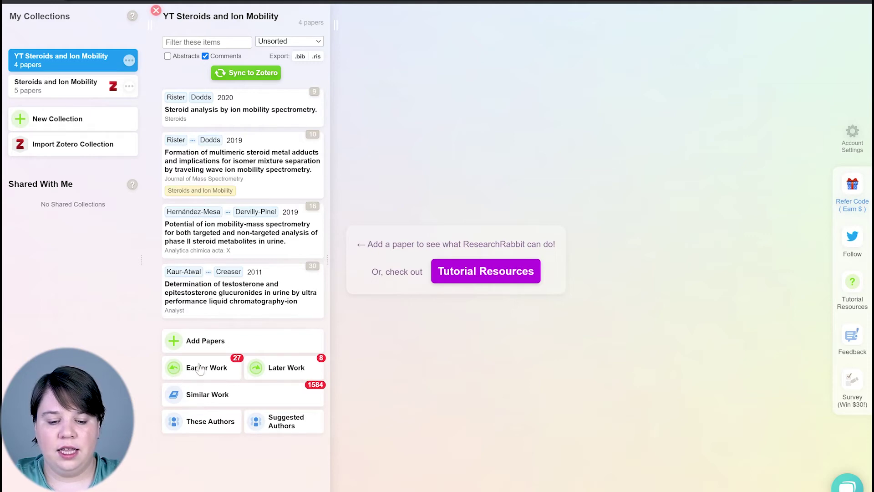
- Show the collection's 8 Later Work papers with their network graph
left_click(284, 377)
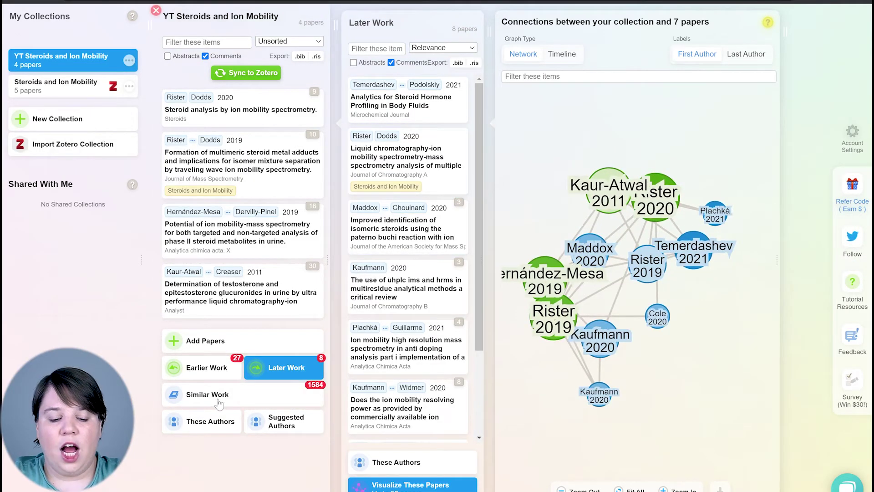
- Show Similar Work and zoom into its 51-paper network graph to inspect nodes
left_click(216, 398)
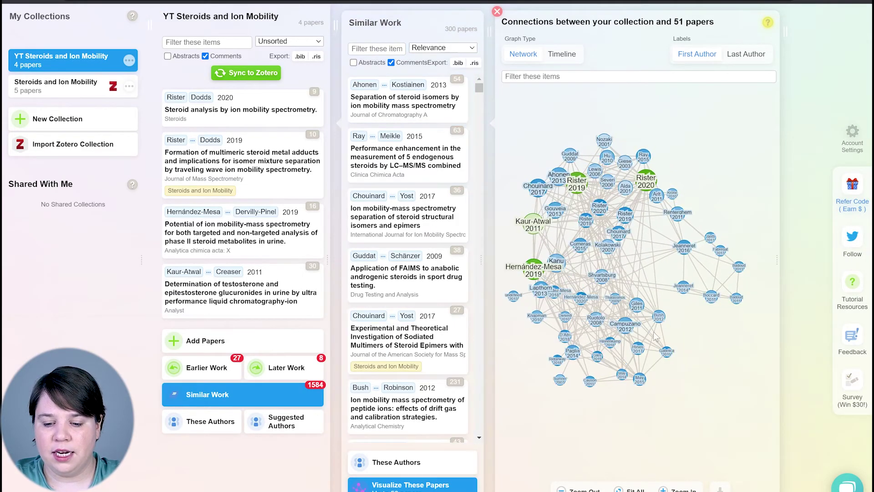
mouse_move(634, 324)
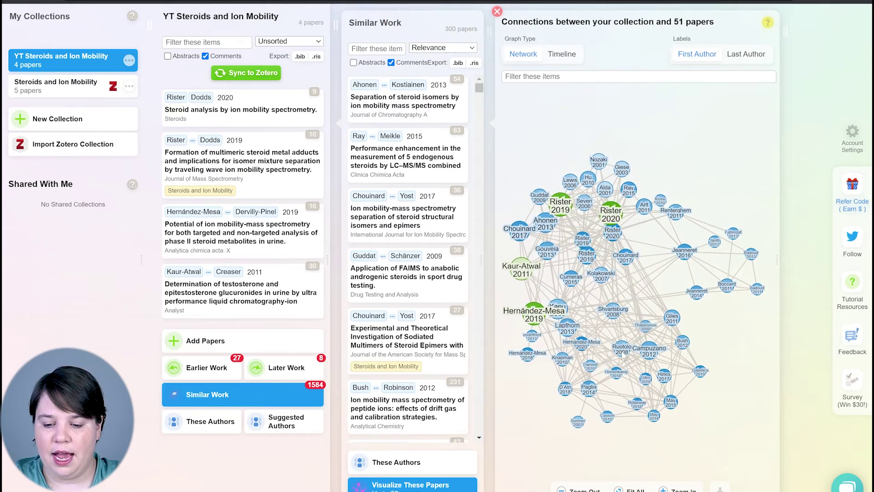
scroll(624, 358, "up", 3)
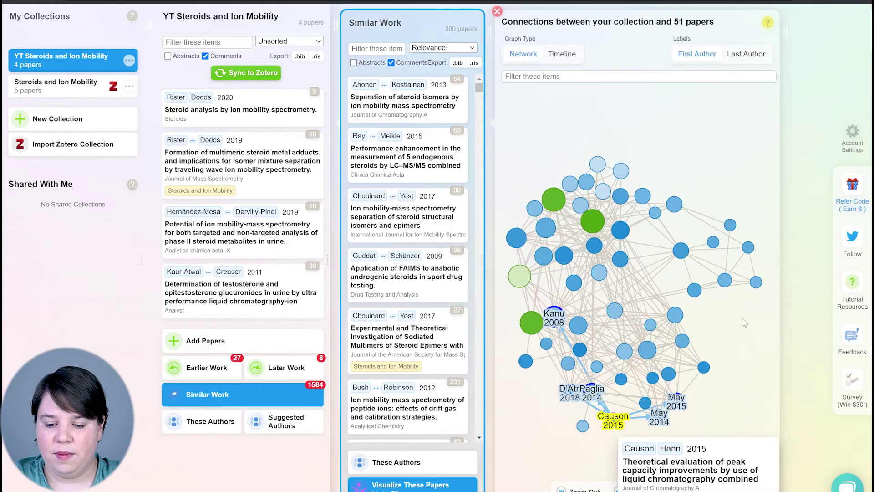
mouse_move(713, 244)
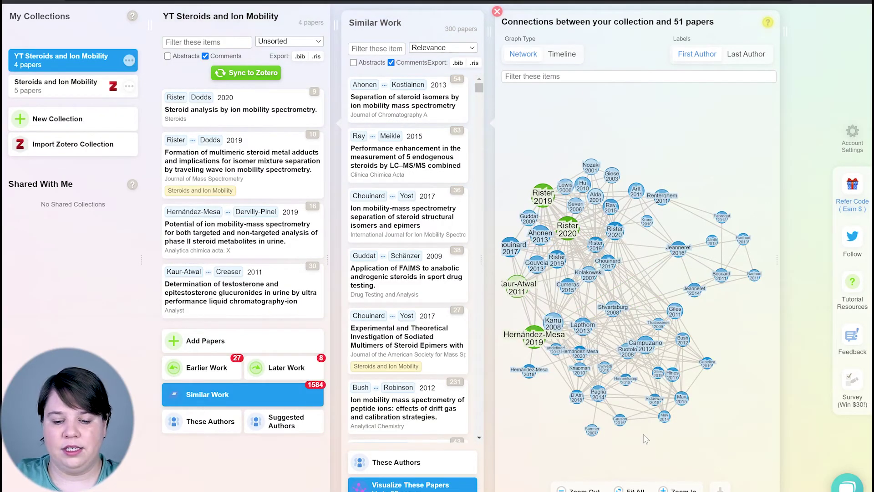
- View Suggested Authors and Earlier Work, then close the Earlier Work column
left_click(282, 422)
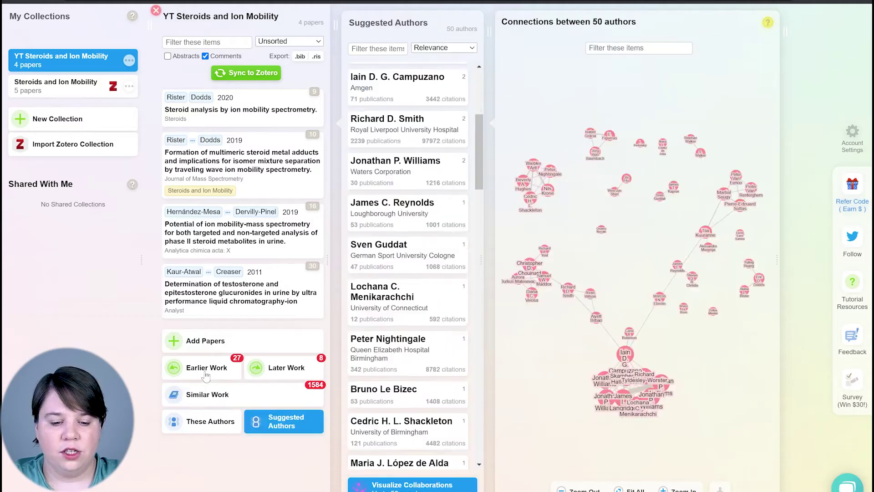
left_click(205, 367)
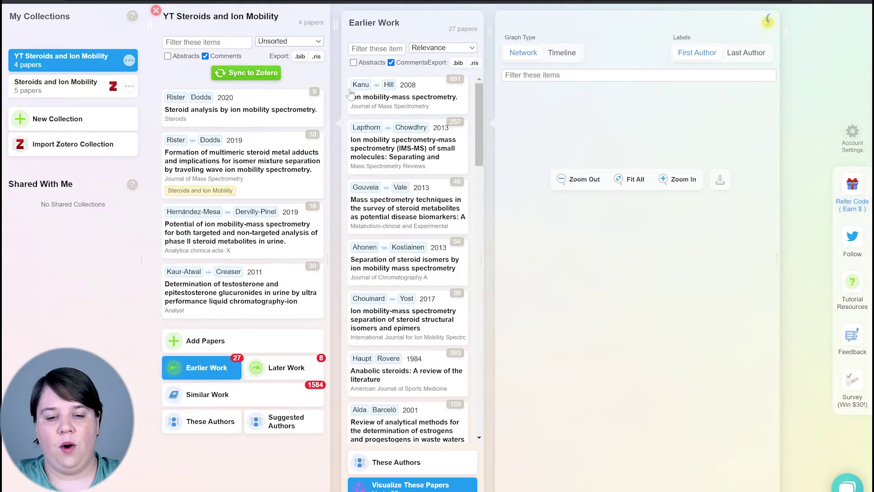
left_click(343, 12)
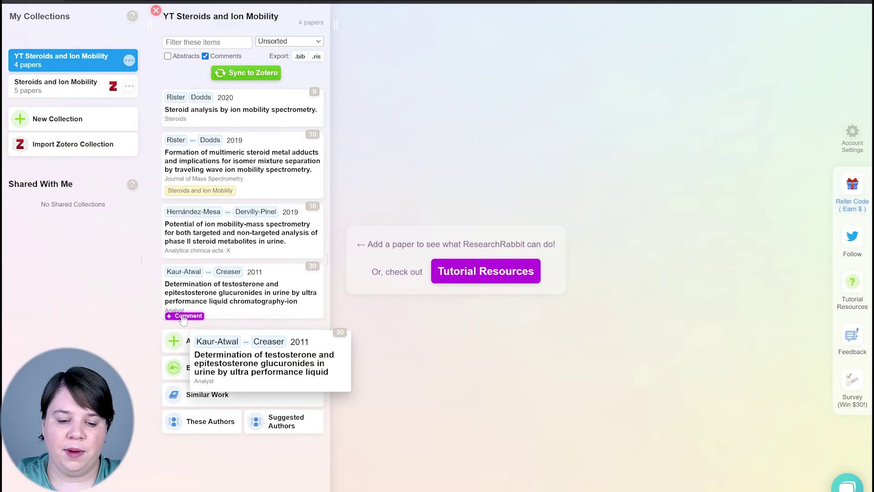
left_click(183, 315)
left_click(236, 490)
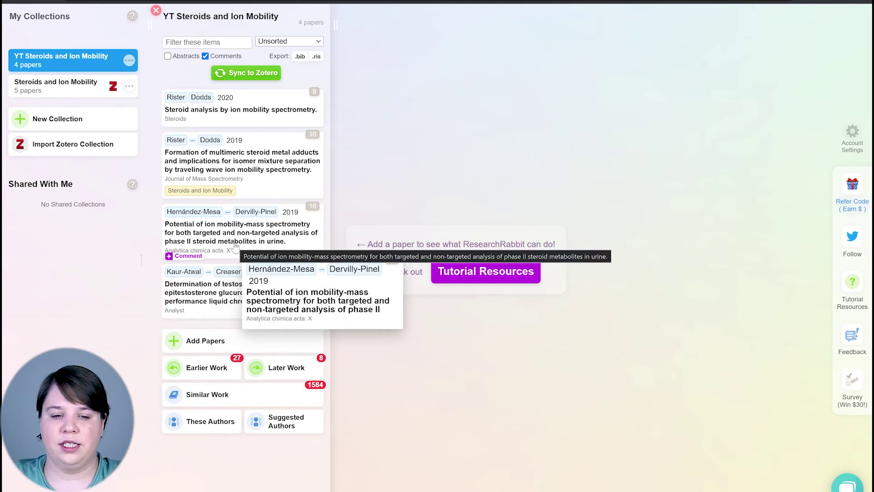
- Start Zotero sync for the four-paper collection, naming the destination 'RR:Steroids and ion Mobility'
left_click(257, 74)
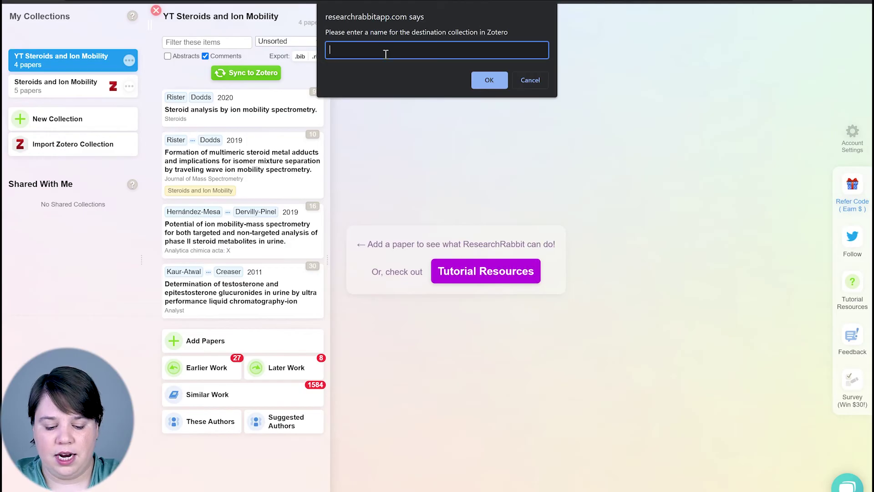
type("RR")
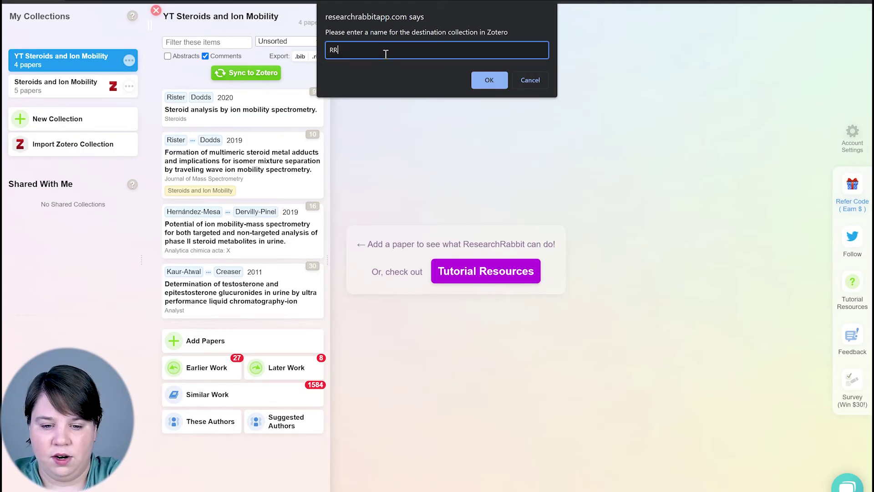
type(":Steroid")
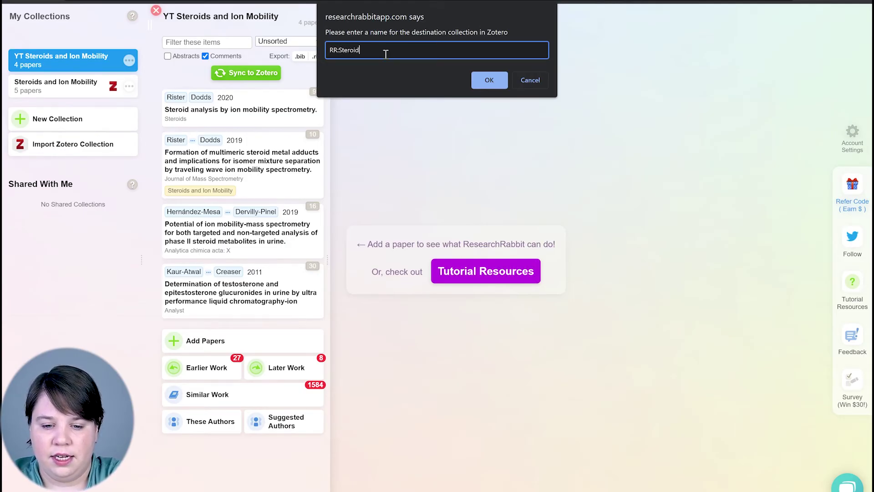
type("s and ion Mobi")
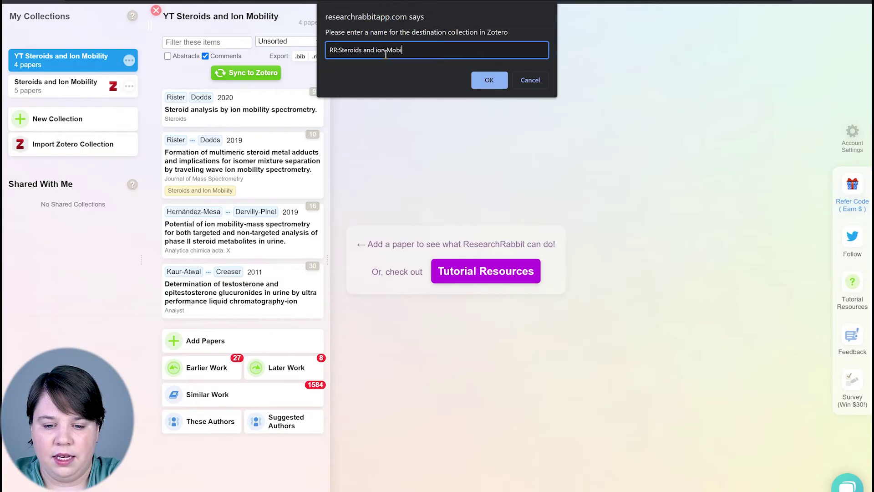
type("lity")
left_click(489, 80)
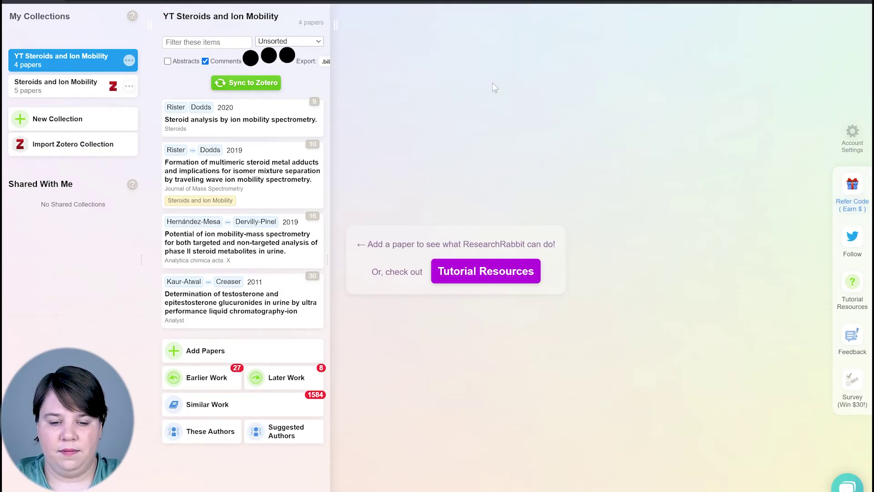
key("super")
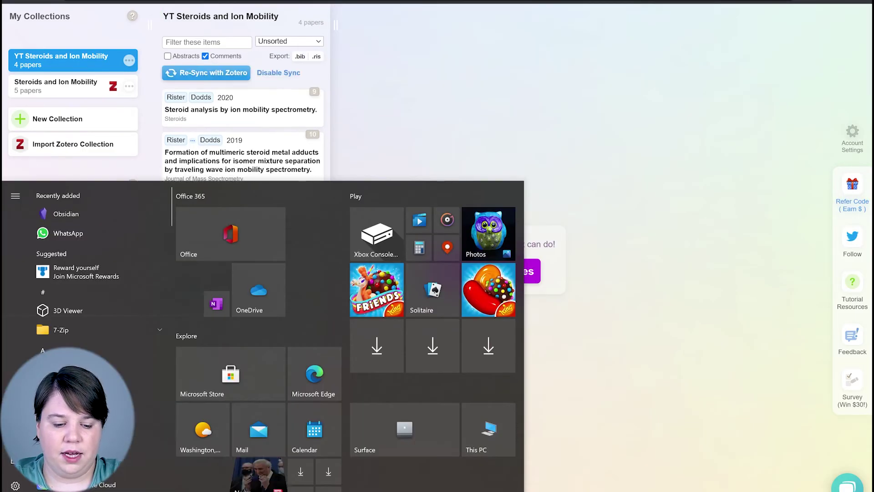
- Launch Zotero from the bottom of the Start menu's app list
scroll(86, 273, "down", 15)
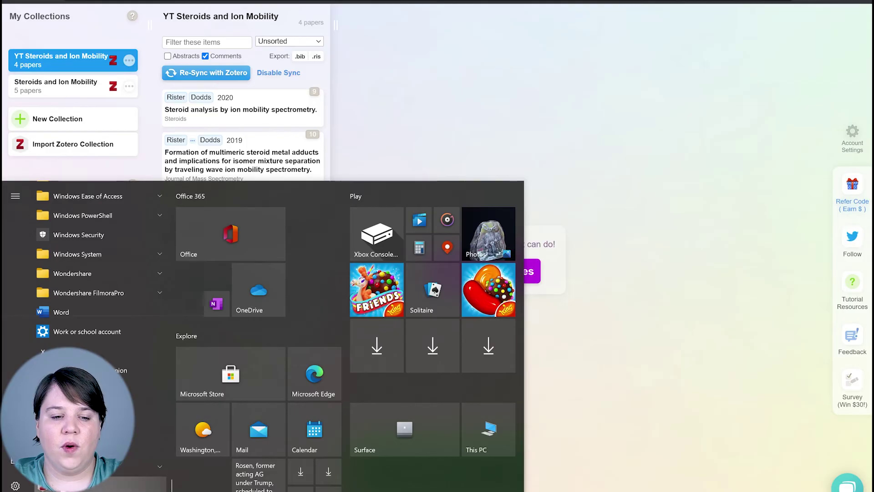
left_click(101, 149)
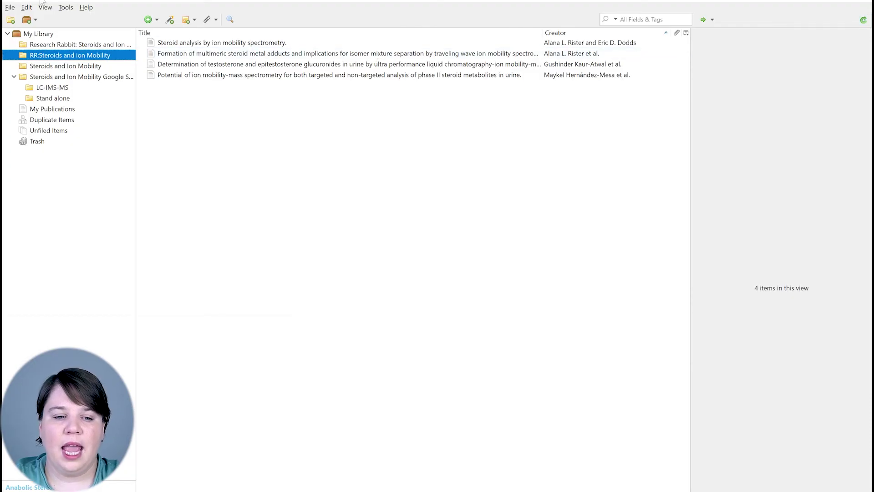
- Open Zotero's Preferences from the Edit menu to view its Sync settings
left_click(26, 8)
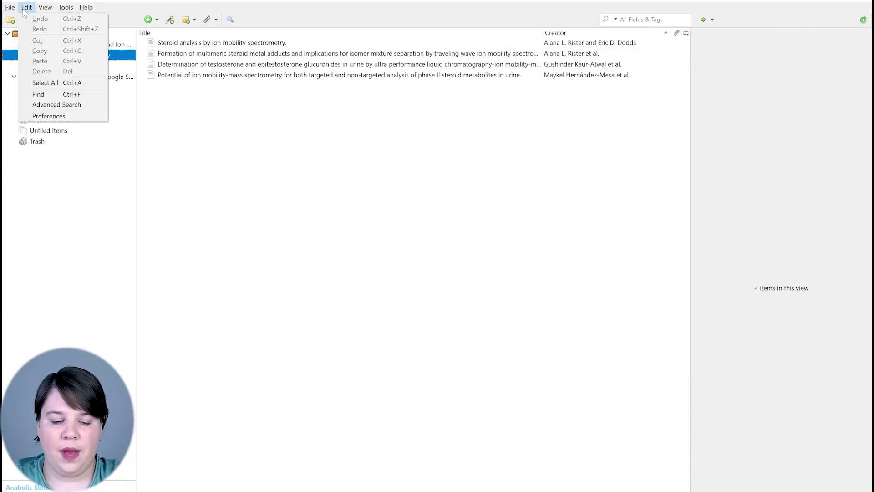
left_click(49, 116)
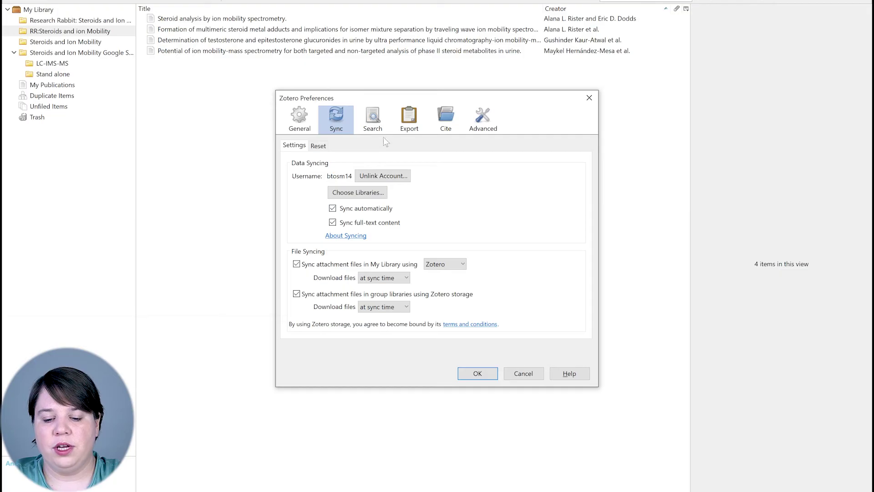
left_click(478, 374)
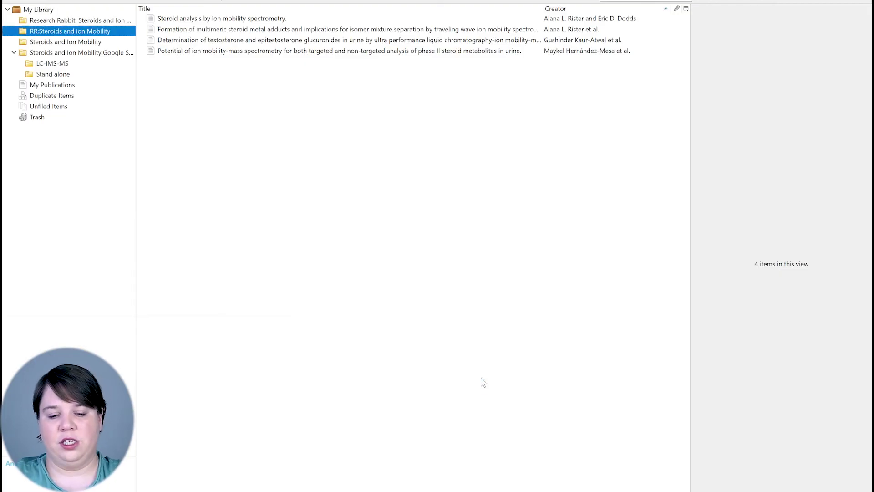
- Select 'Steroid analysis by ion mobility spectrometry' and review its title and abstract without editing
left_click(196, 20)
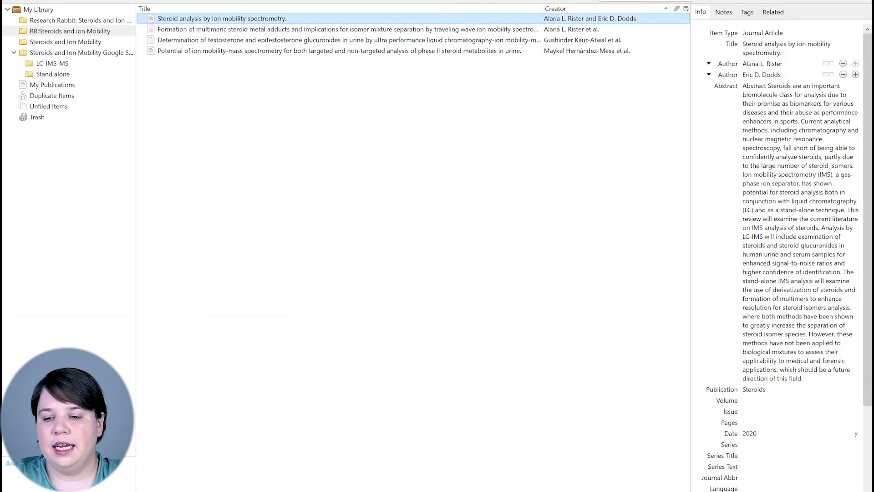
left_click(785, 44)
left_click(784, 159)
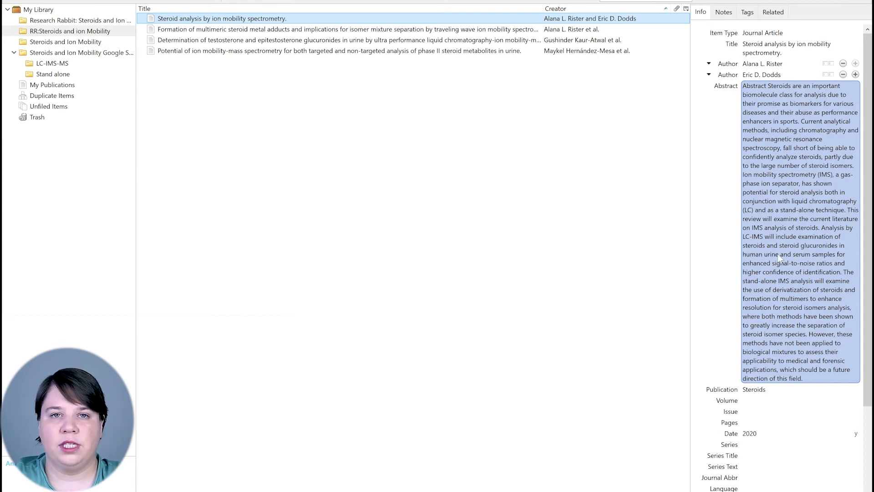
left_click(581, 293)
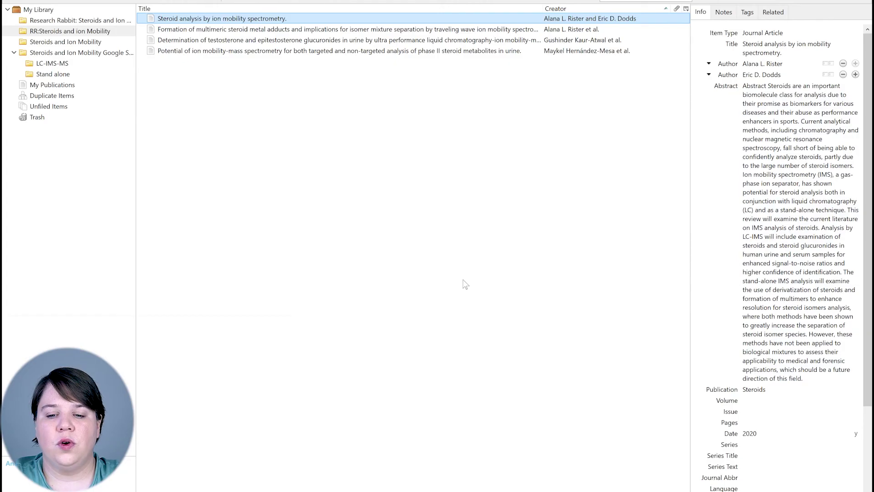